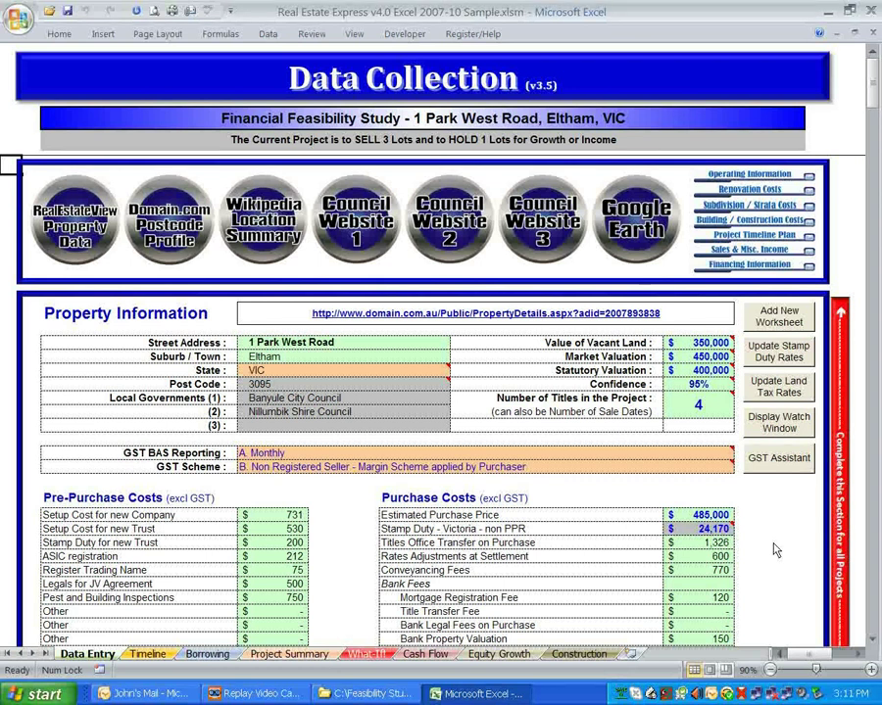
# - Look through the available State options in the Property Information section, then close the list
pyautogui.click(787, 581)
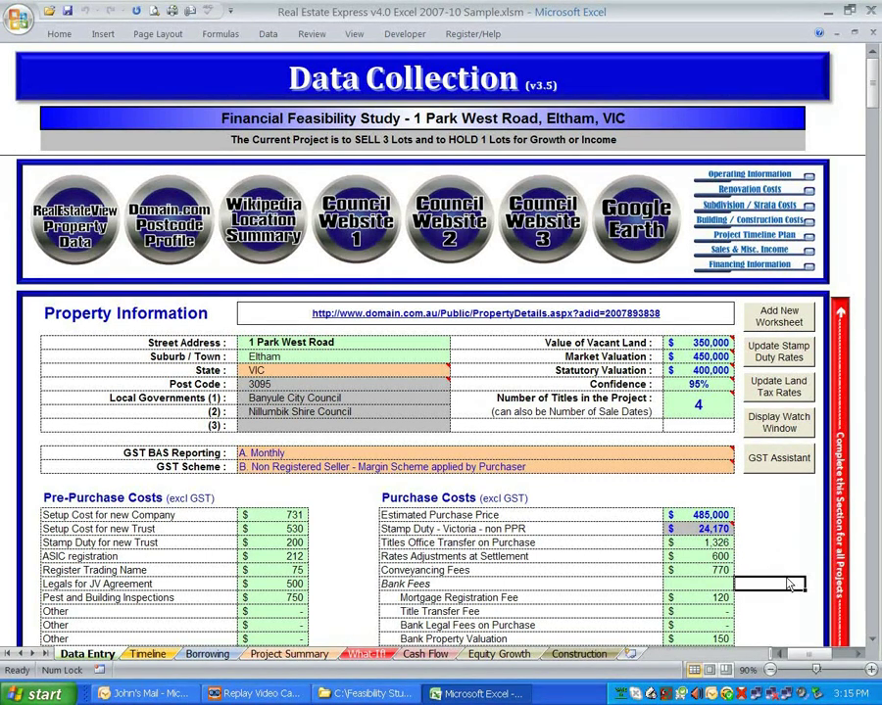
pyautogui.click(447, 373)
pyautogui.click(454, 372)
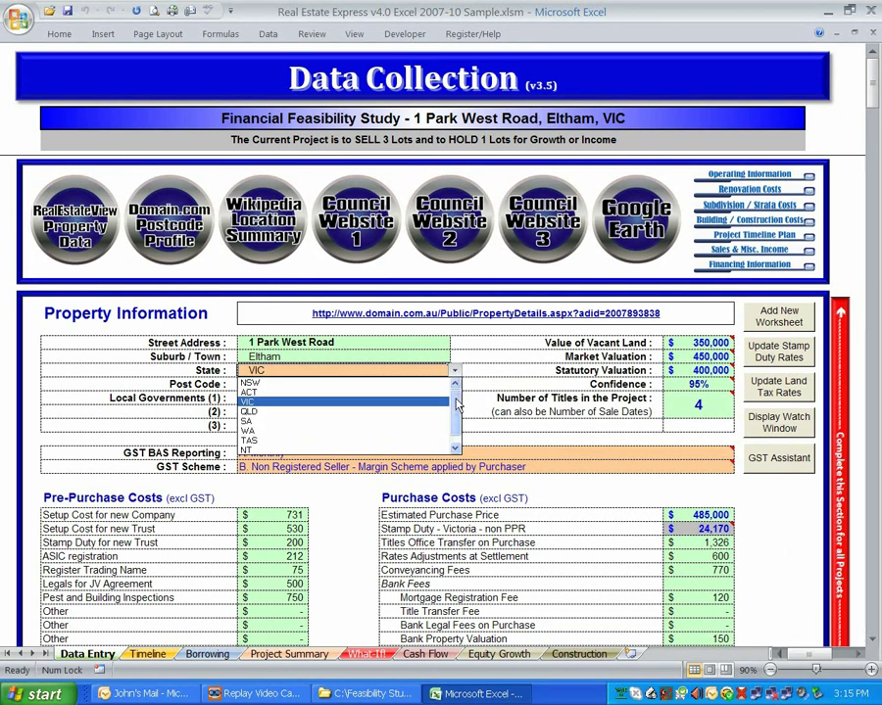
pyautogui.press('Escape')
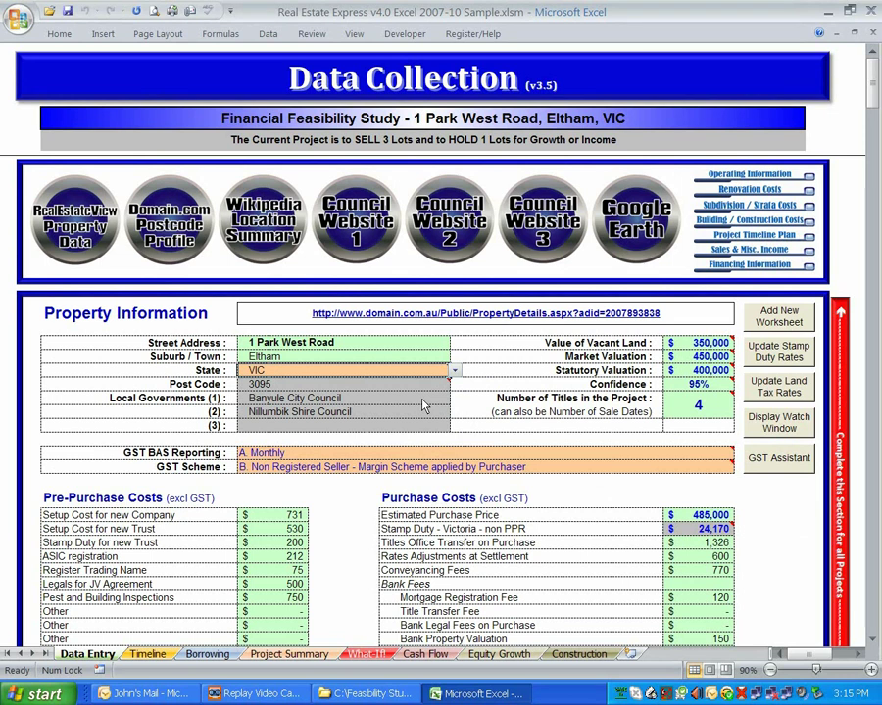
pyautogui.click(769, 497)
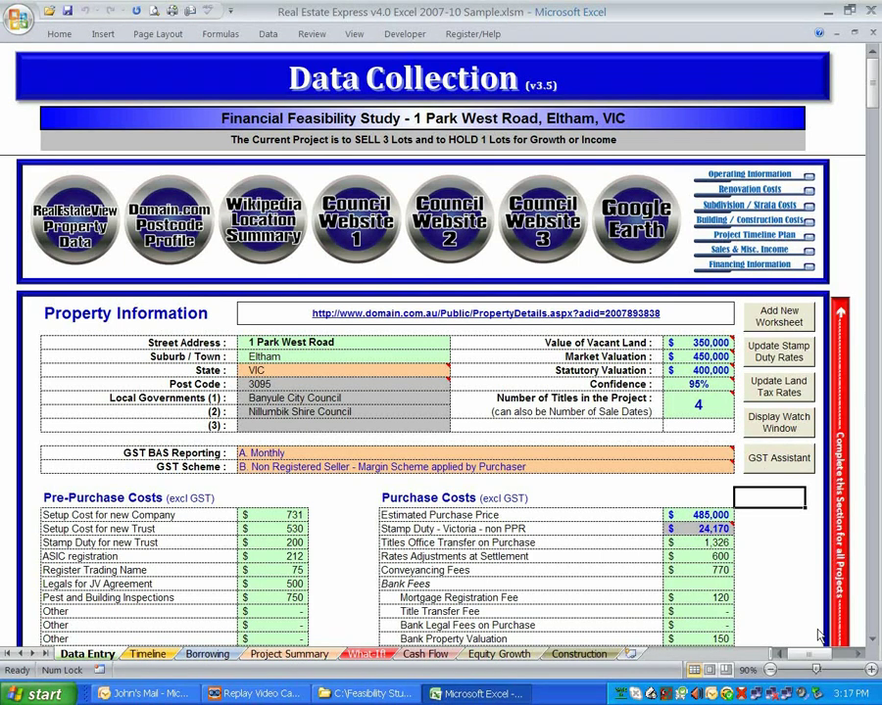
# - Examine the Property Information fields for vacant land value, market and statutory valuations, confidence and number of titles
pyautogui.click(872, 643)
pyautogui.click(872, 642)
pyautogui.click(872, 643)
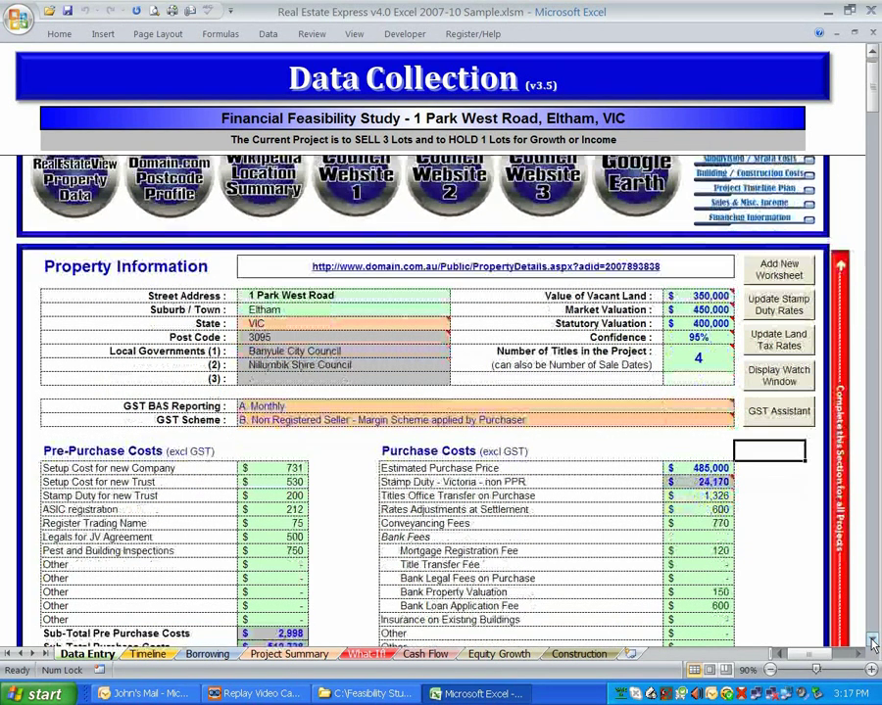
pyautogui.click(872, 642)
pyautogui.click(873, 643)
pyautogui.click(872, 642)
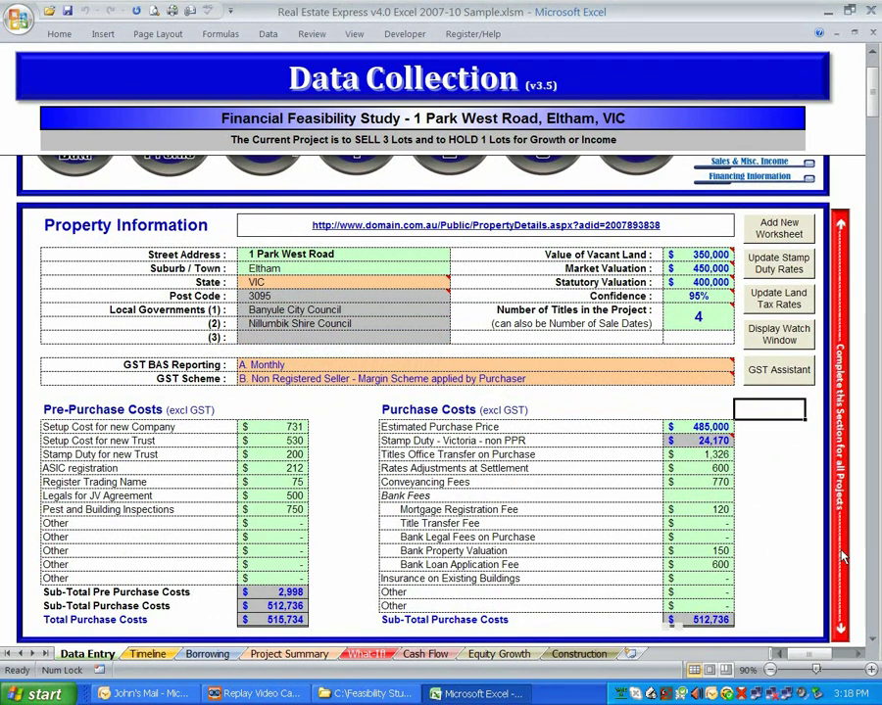
pyautogui.click(783, 431)
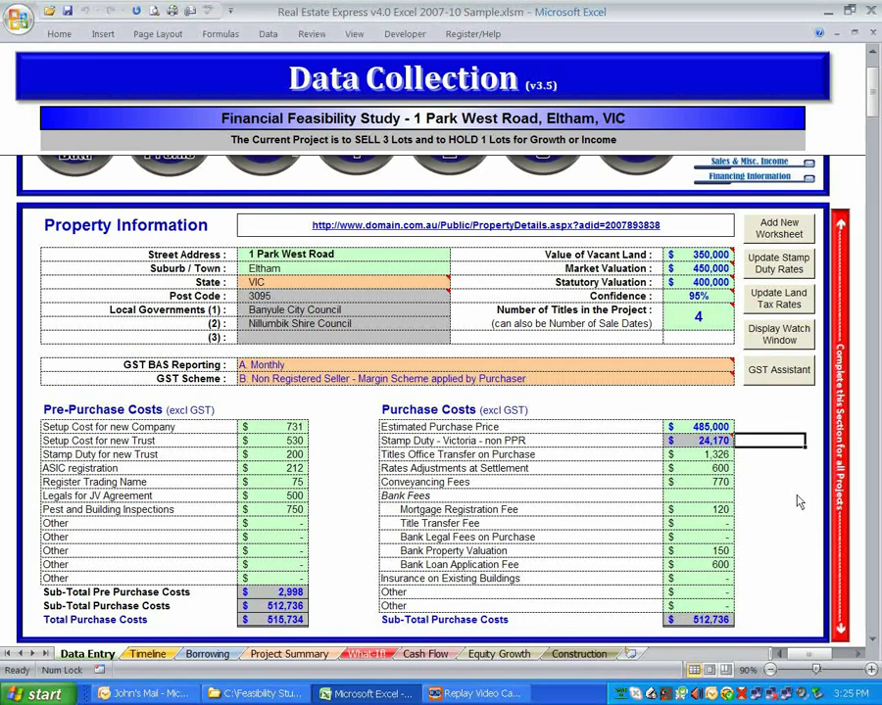
pyautogui.moveTo(720, 263)
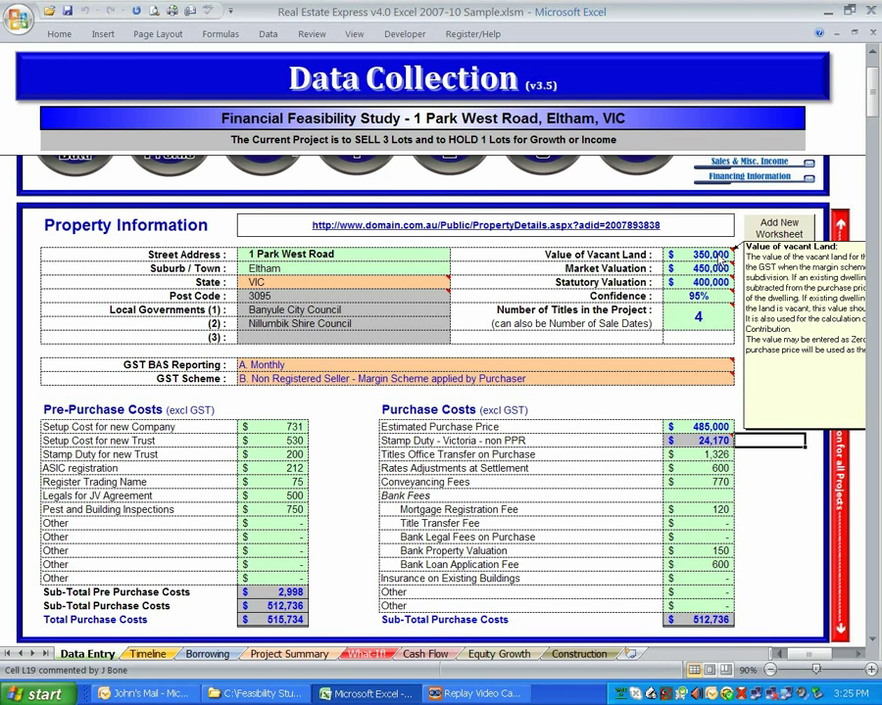
pyautogui.click(720, 255)
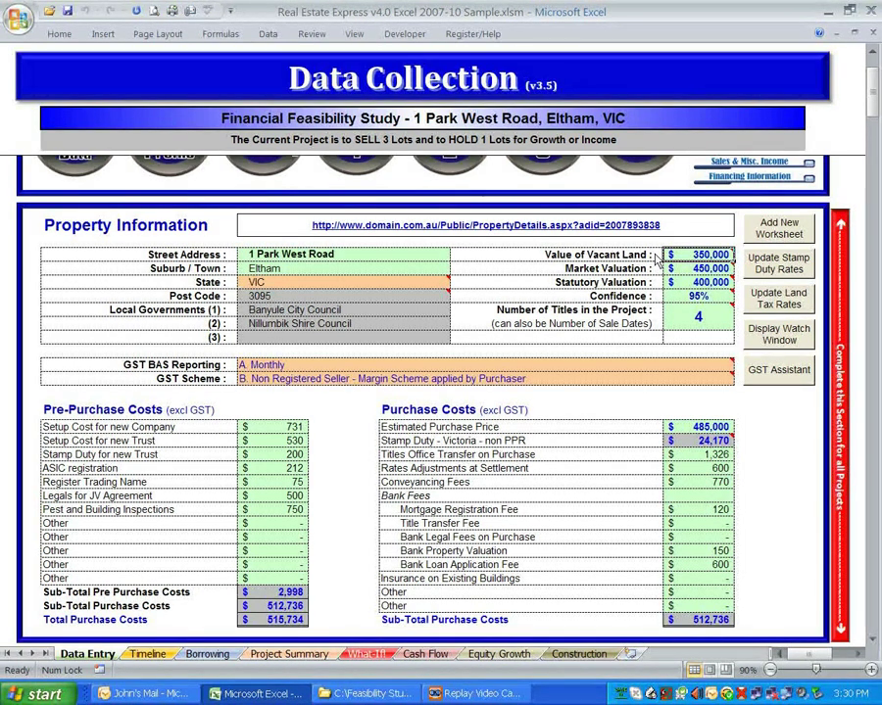
pyautogui.press('Down')
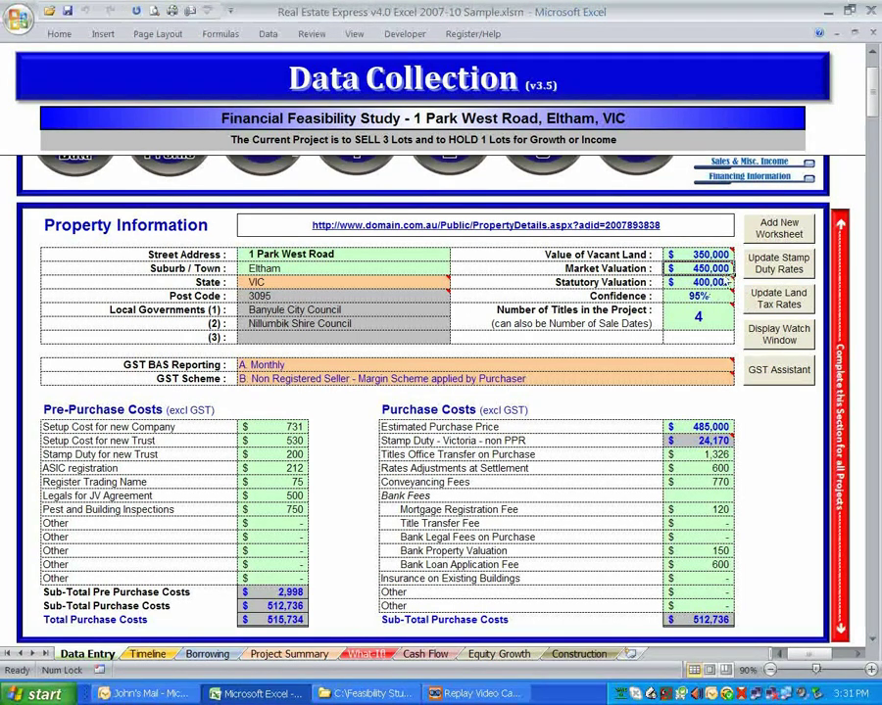
pyautogui.click(719, 286)
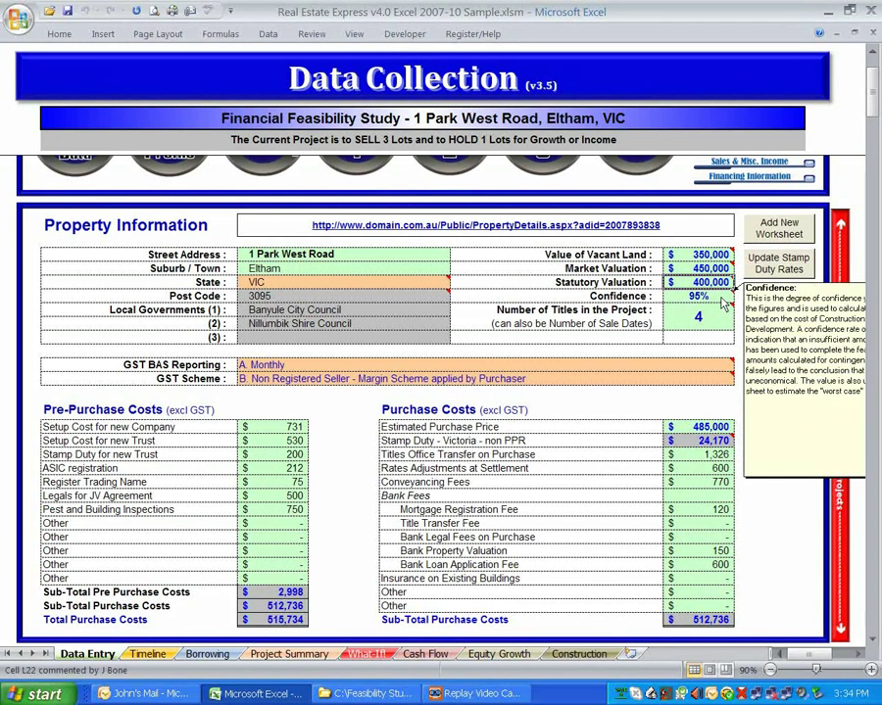
pyautogui.click(725, 303)
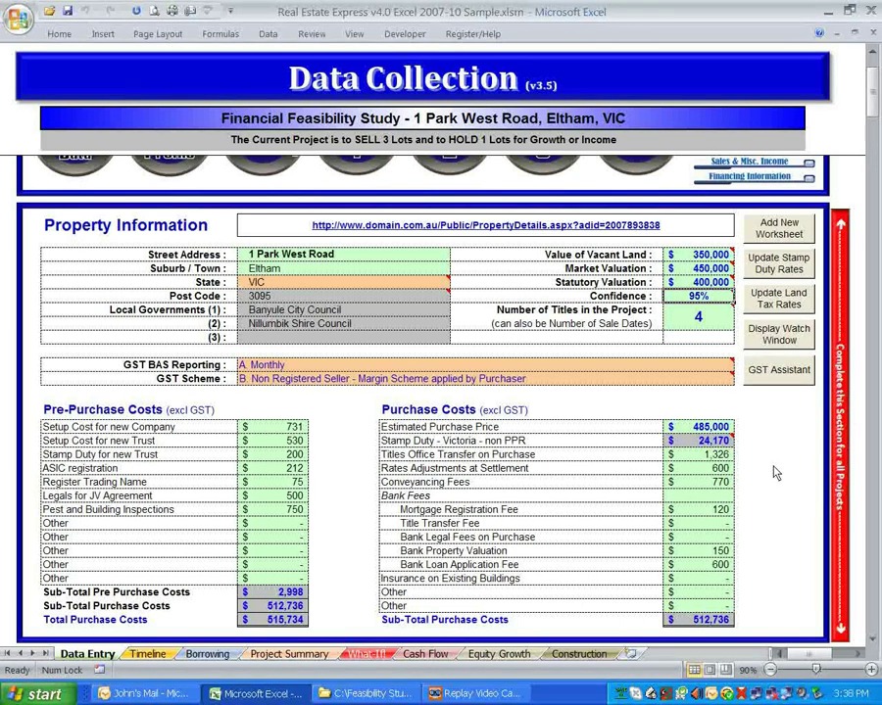
pyautogui.click(698, 318)
pyautogui.moveTo(724, 324)
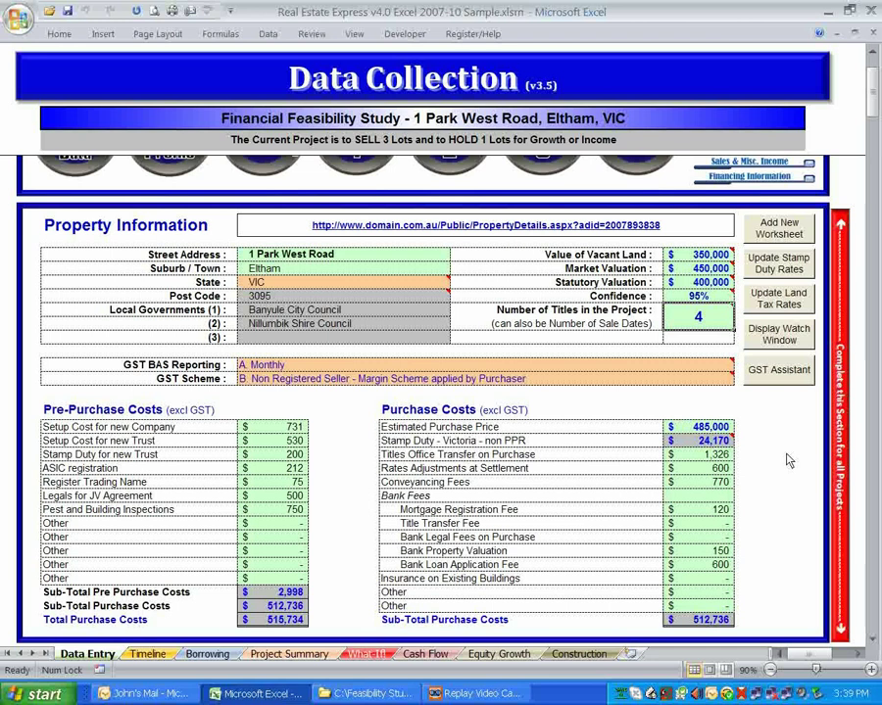
# - Examine the choices for GST BAS Reporting and GST Scheme in the Property Information section
pyautogui.click(642, 371)
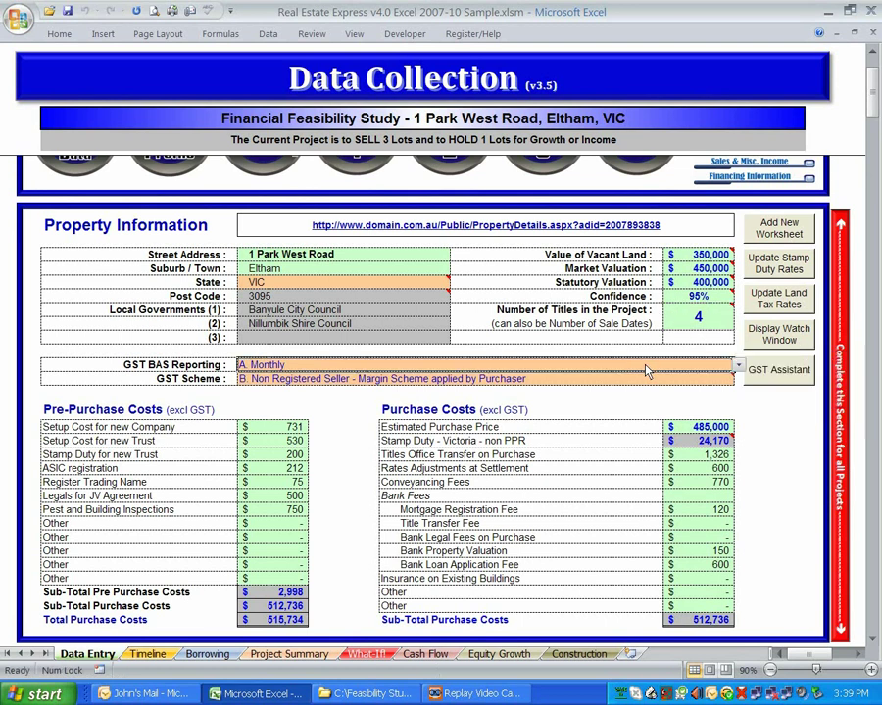
pyautogui.click(740, 366)
pyautogui.click(739, 366)
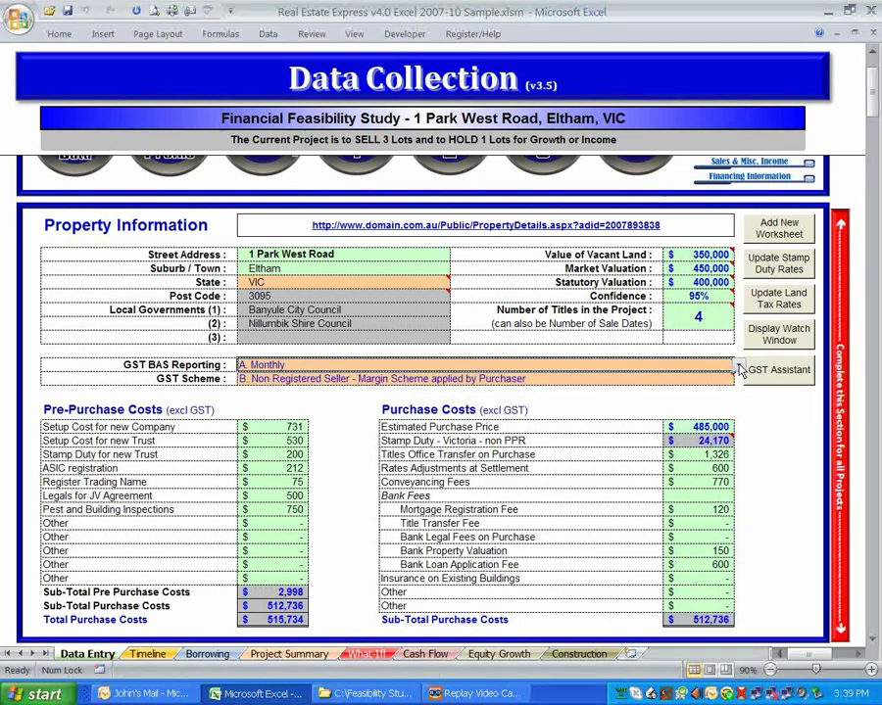
pyautogui.moveTo(663, 385)
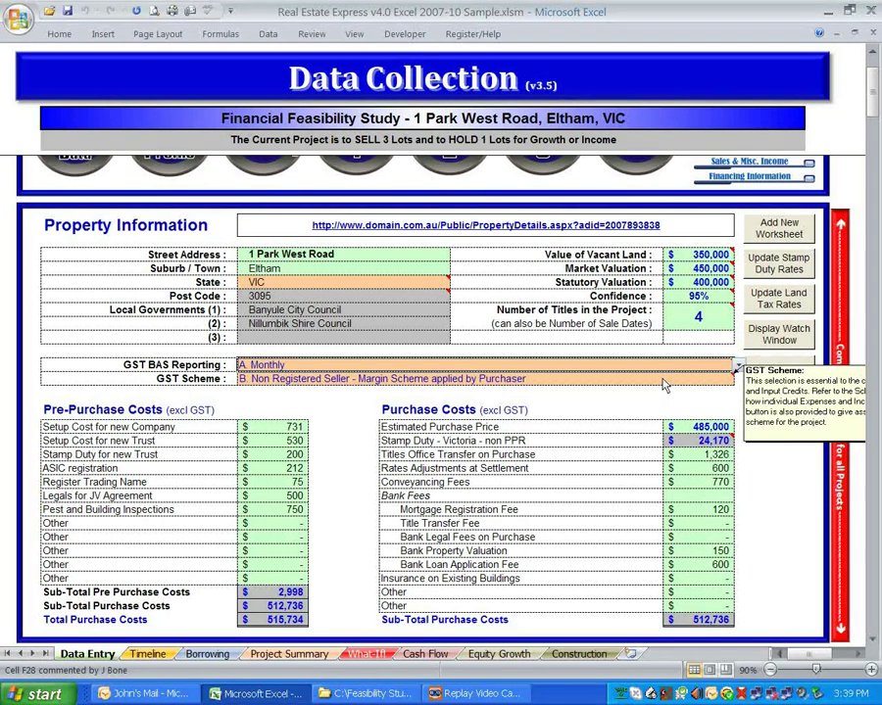
pyautogui.click(663, 382)
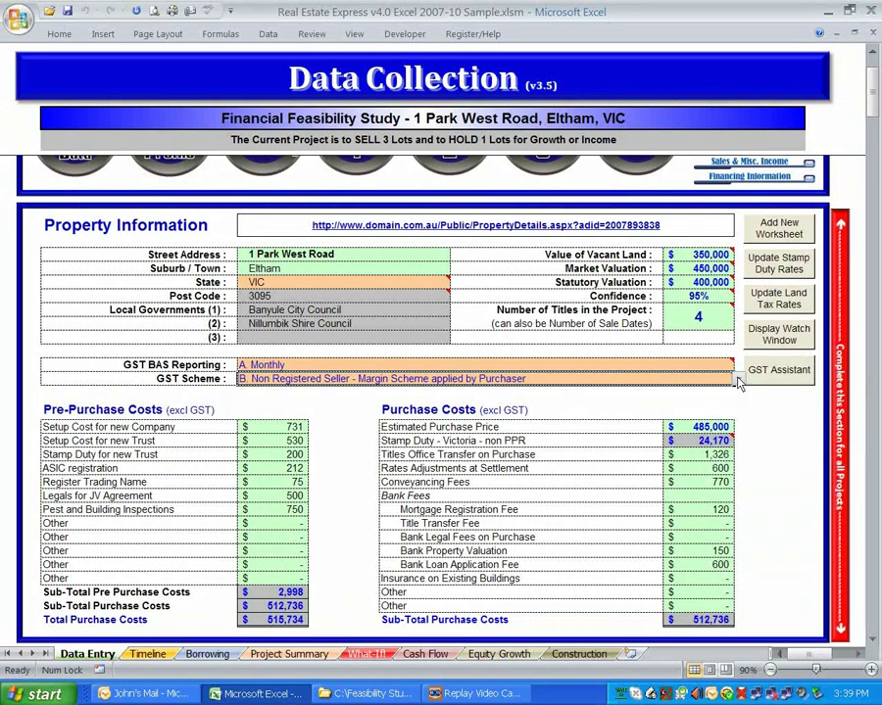
pyautogui.click(739, 379)
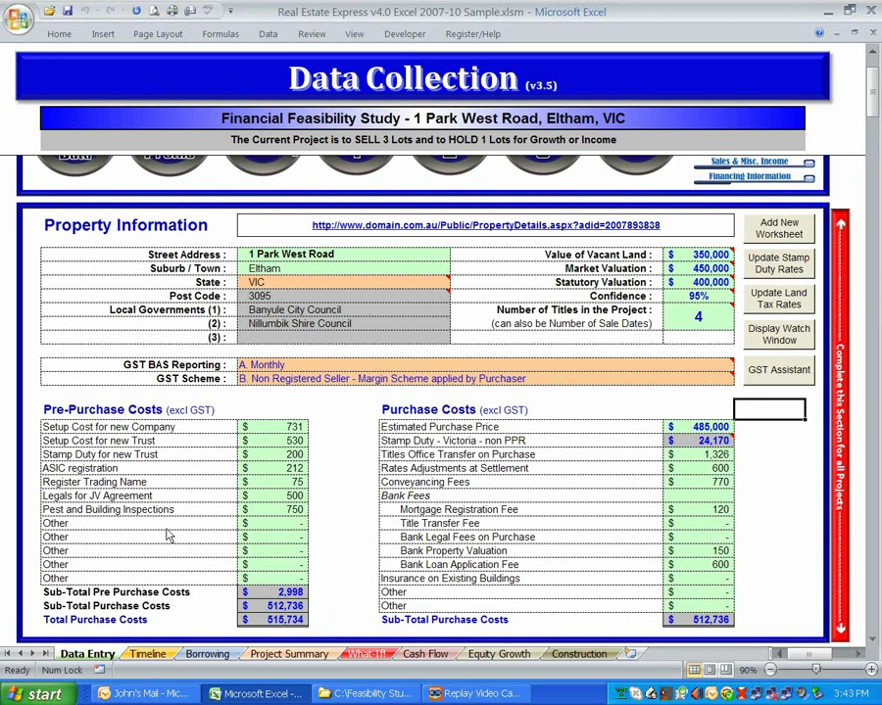
# - Replace the first "Other" item under Pre-Purchase Costs with "Market Valuations" and enter a cost of 250
pyautogui.click(239, 523)
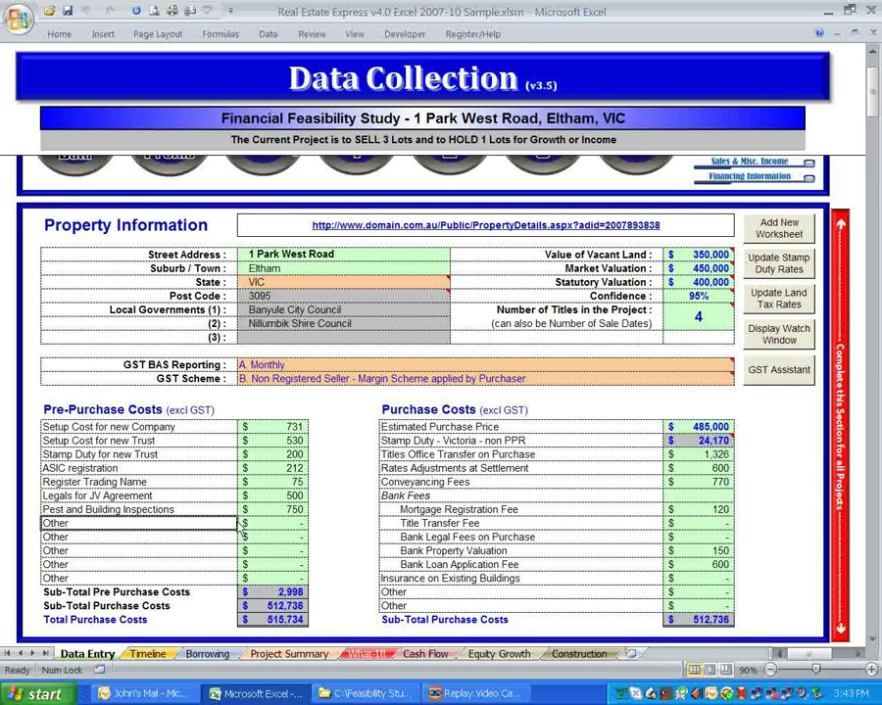
pyautogui.write('Mar')
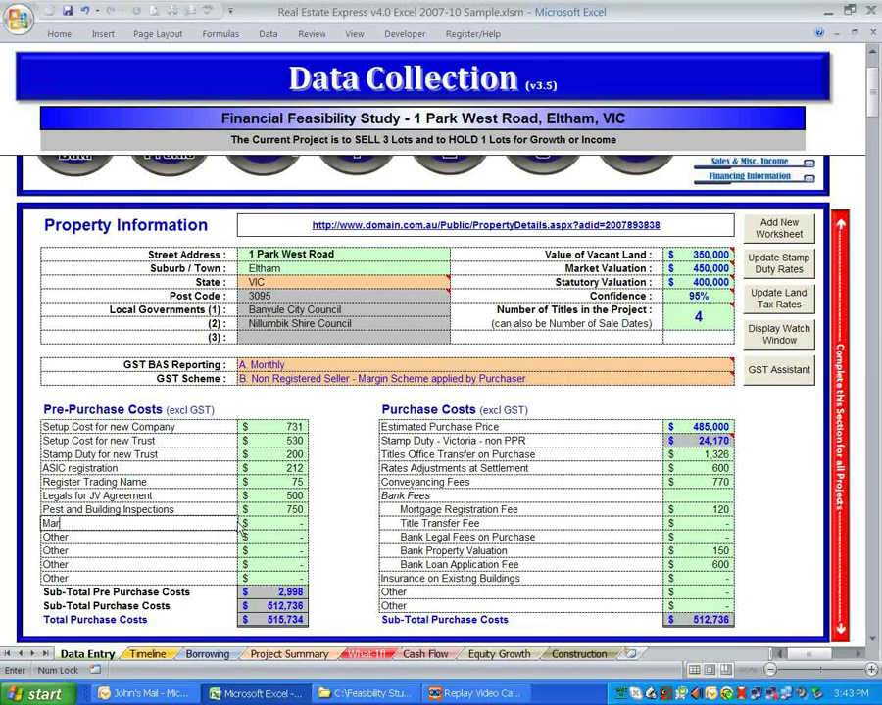
pyautogui.write('ket Valua')
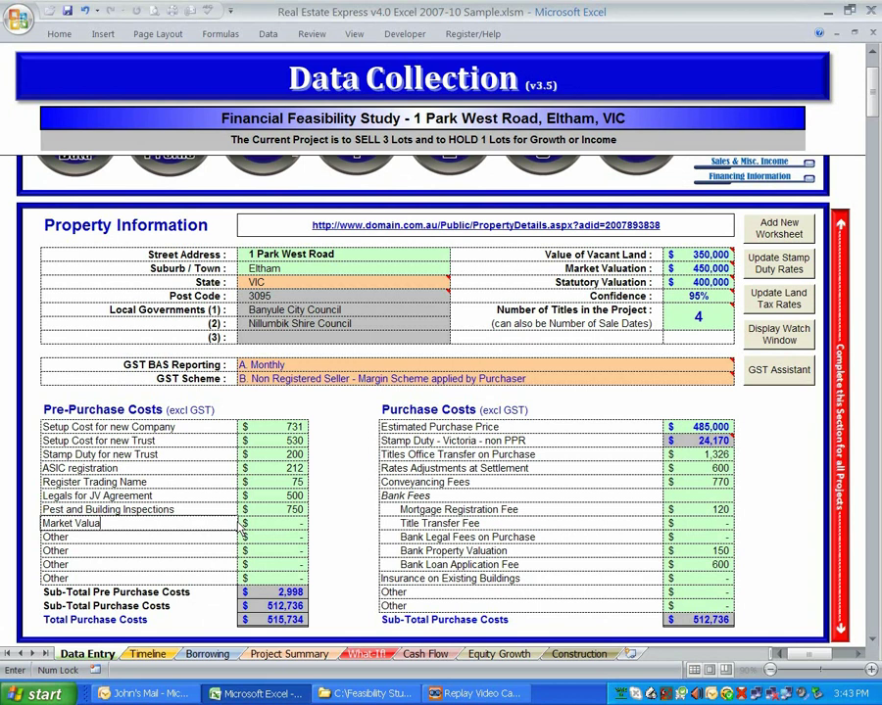
pyautogui.write('tio')
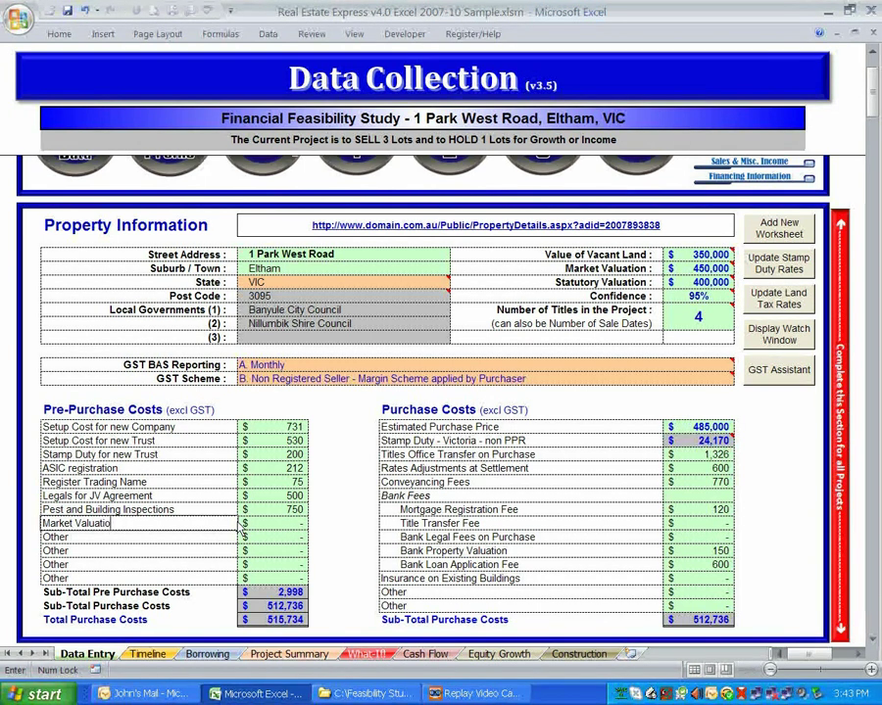
pyautogui.write('ns')
pyautogui.press('Tab')
pyautogui.write('250')
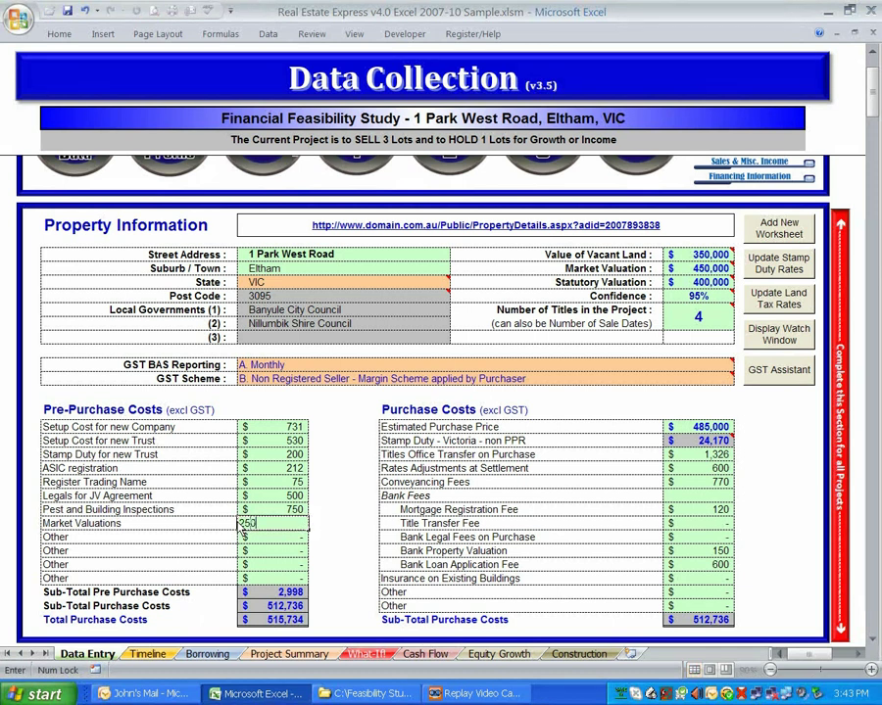
pyautogui.press('Return')
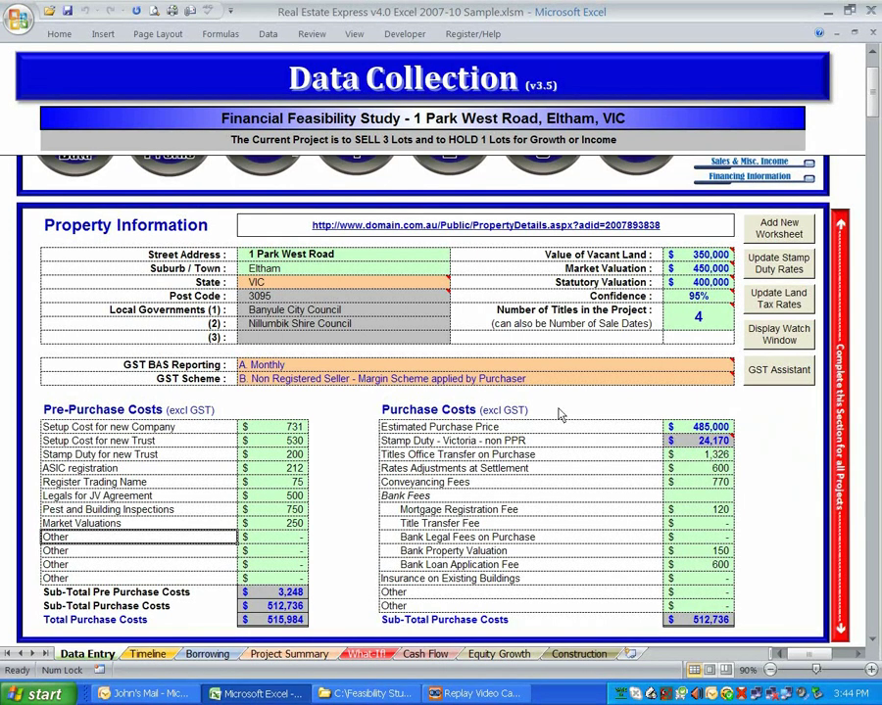
pyautogui.moveTo(407, 290)
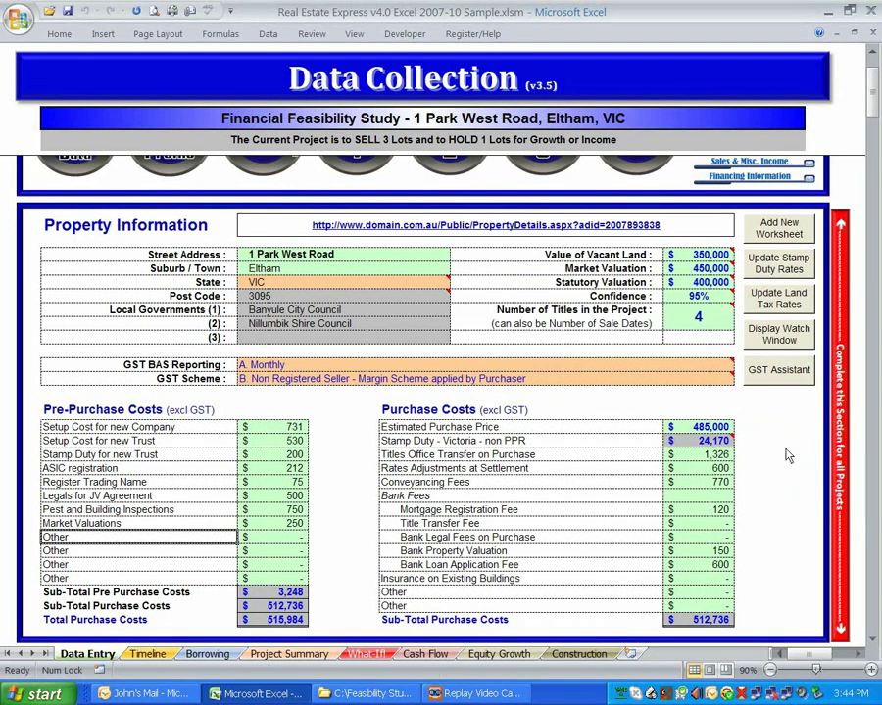